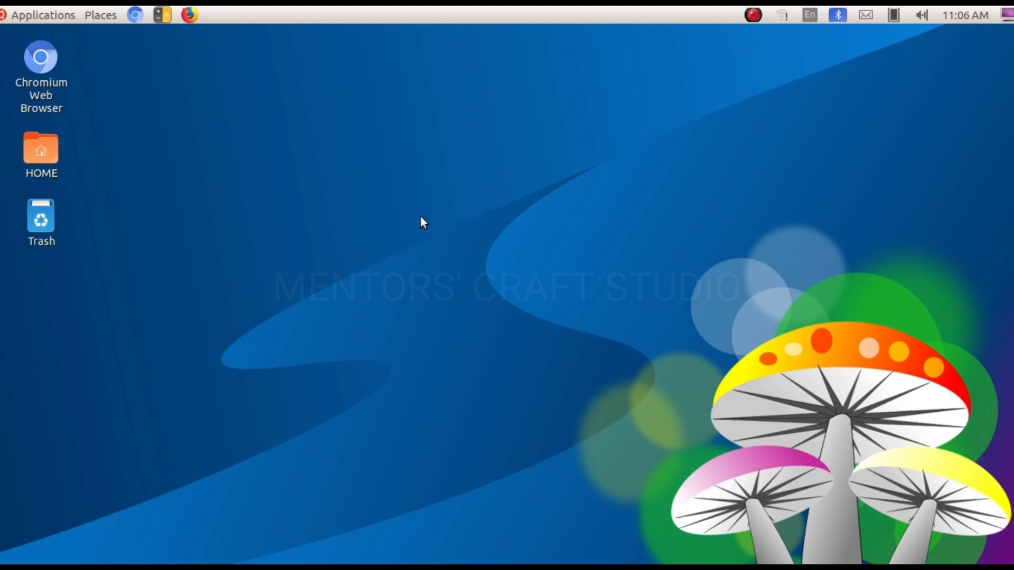
- Create a new folder on the desktop, naming it with the person's first name
right_click(396, 193)
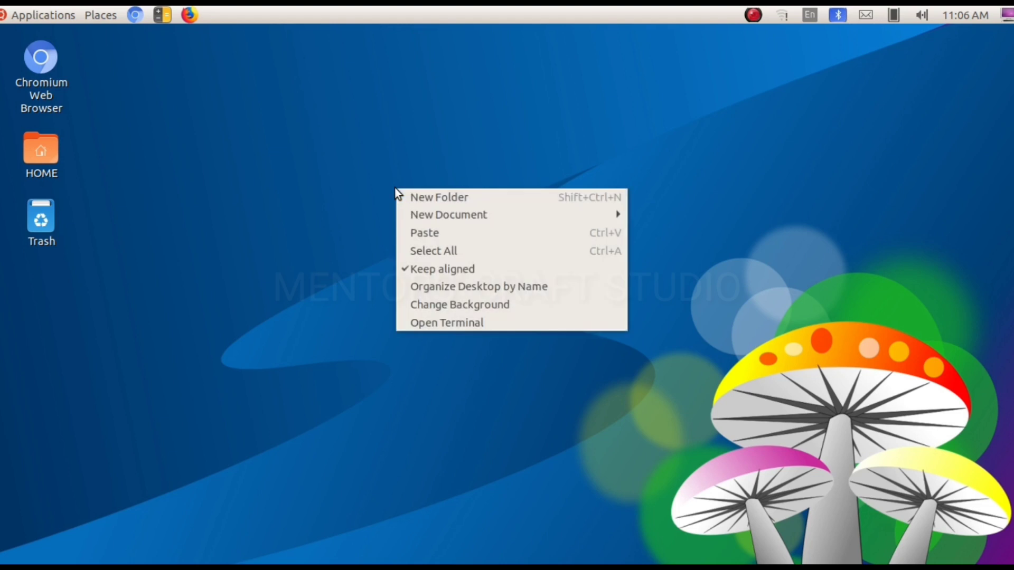
left_click(433, 197)
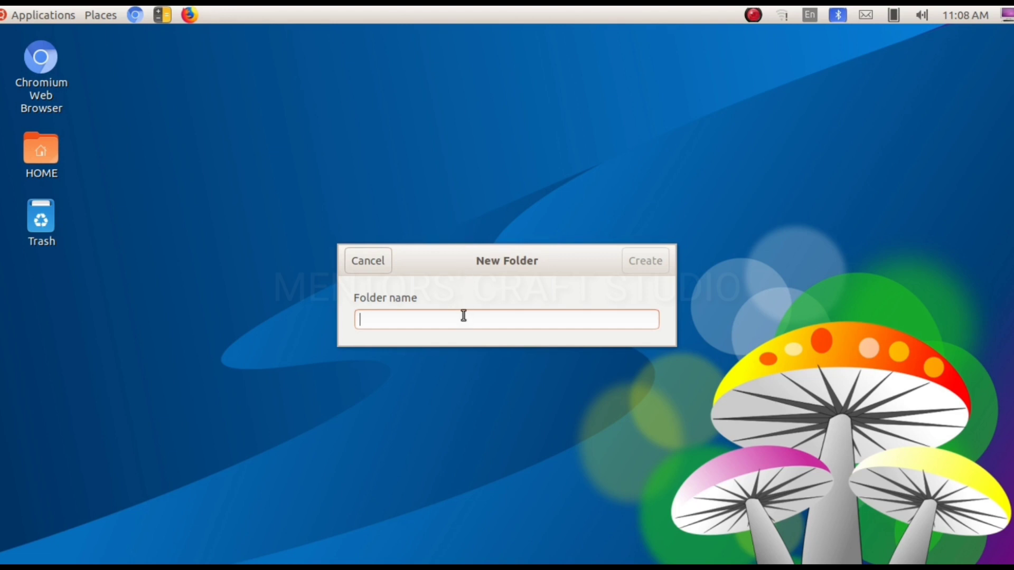
type("ANOOP")
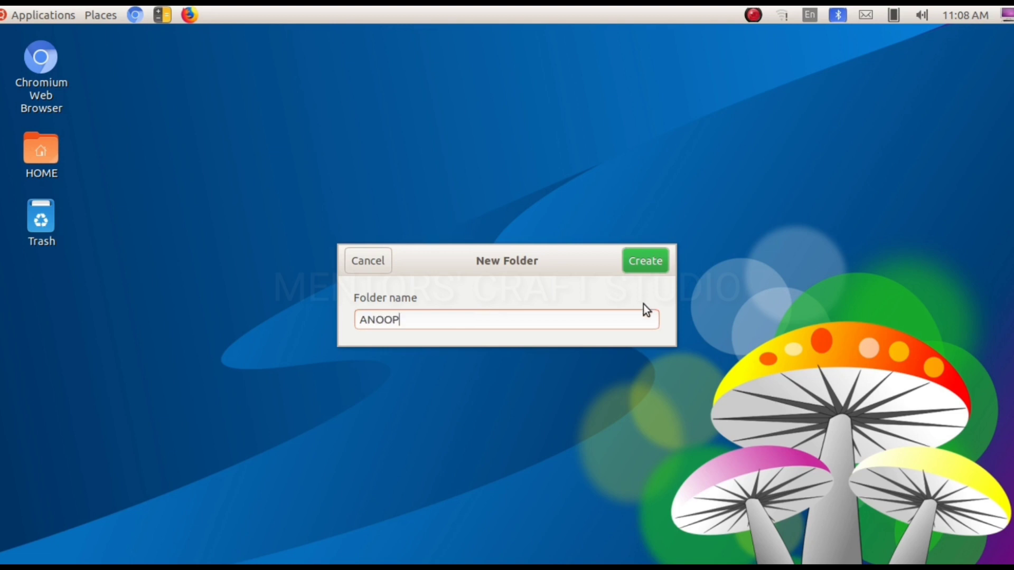
left_click(653, 271)
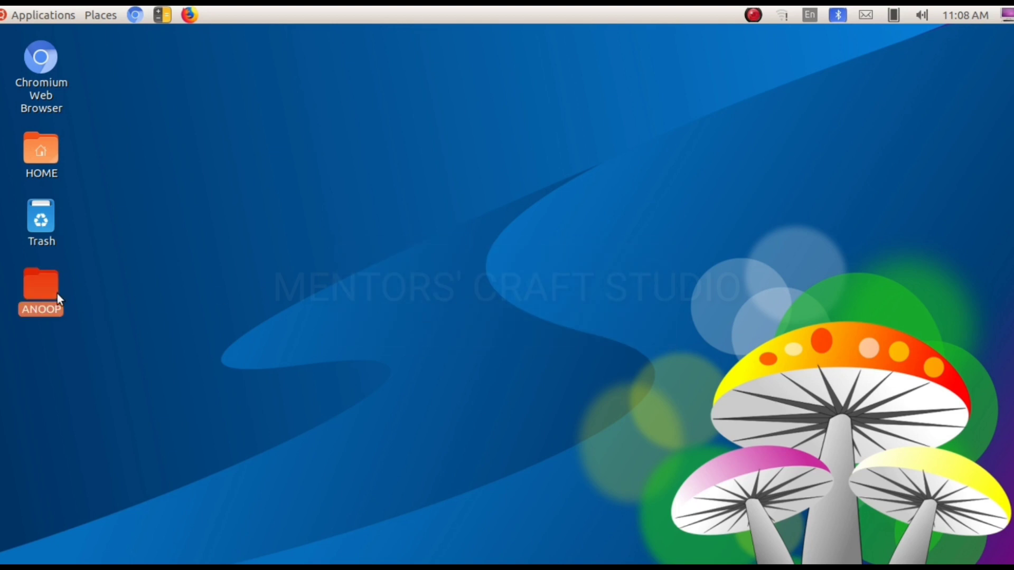
left_click(177, 347)
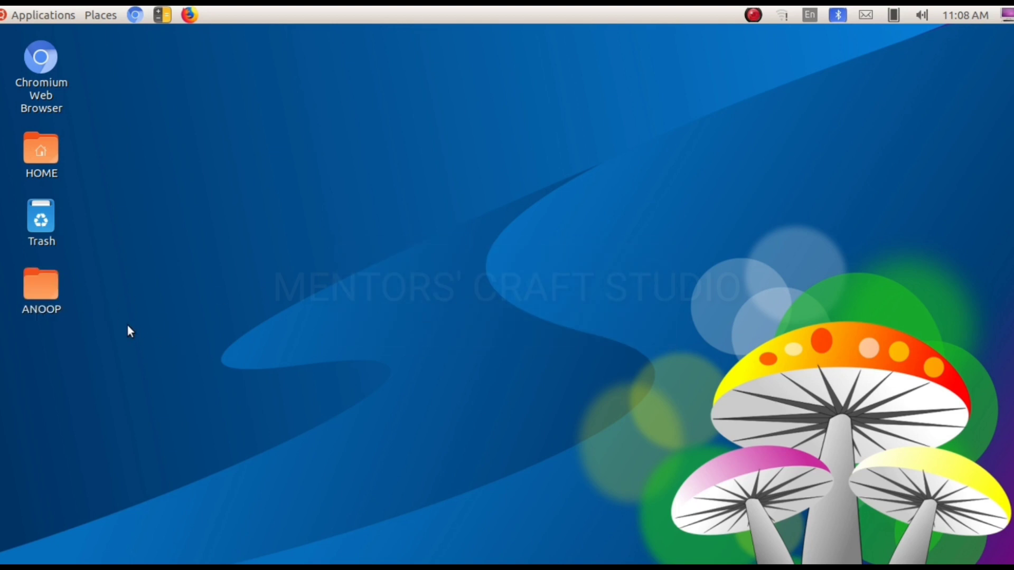
- Open the newly created desktop folder to view its contents, close it, and repeat once more
double_click(45, 291)
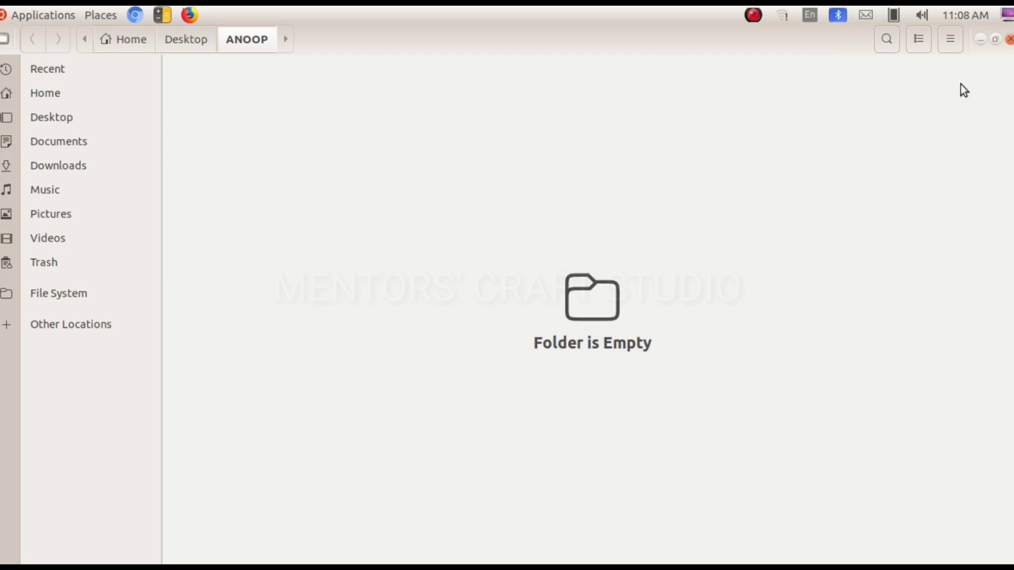
left_click(1009, 39)
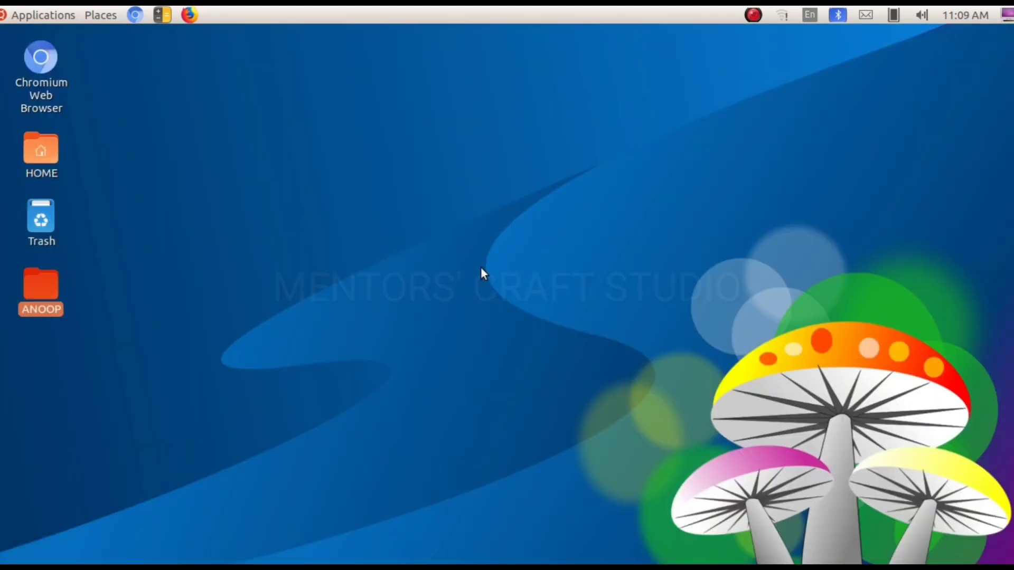
double_click(34, 288)
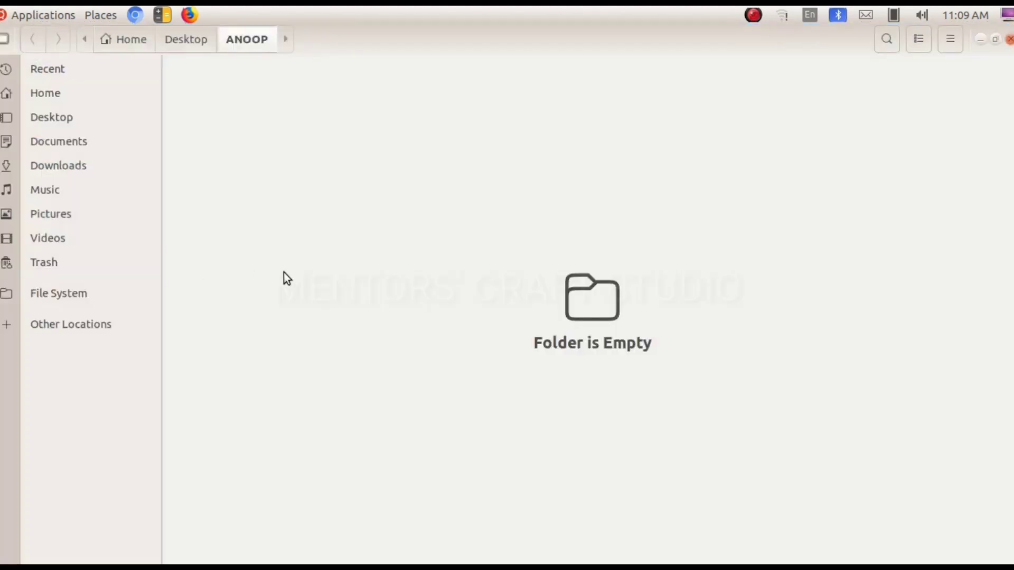
key("ctrl+w")
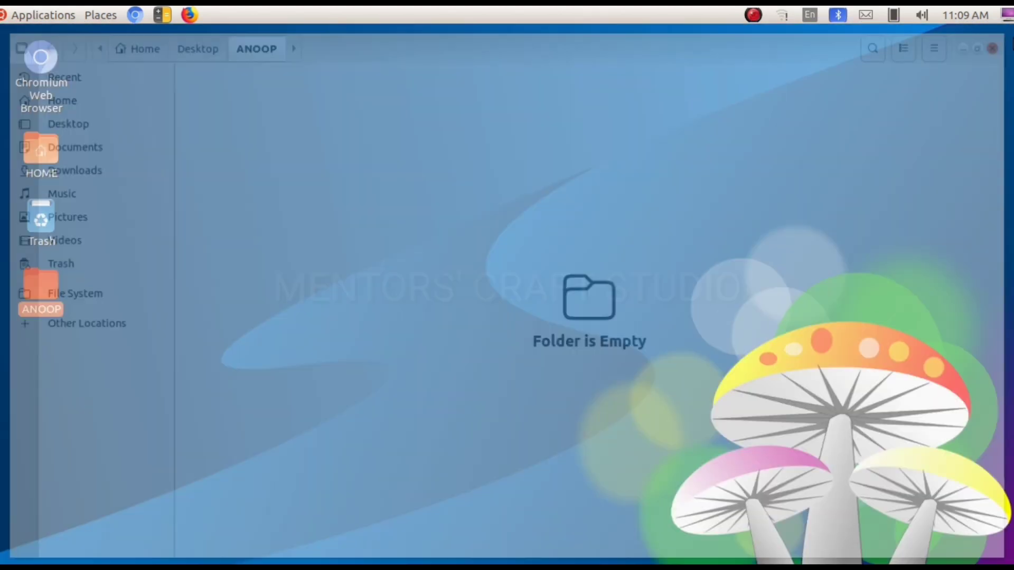
left_click(173, 299)
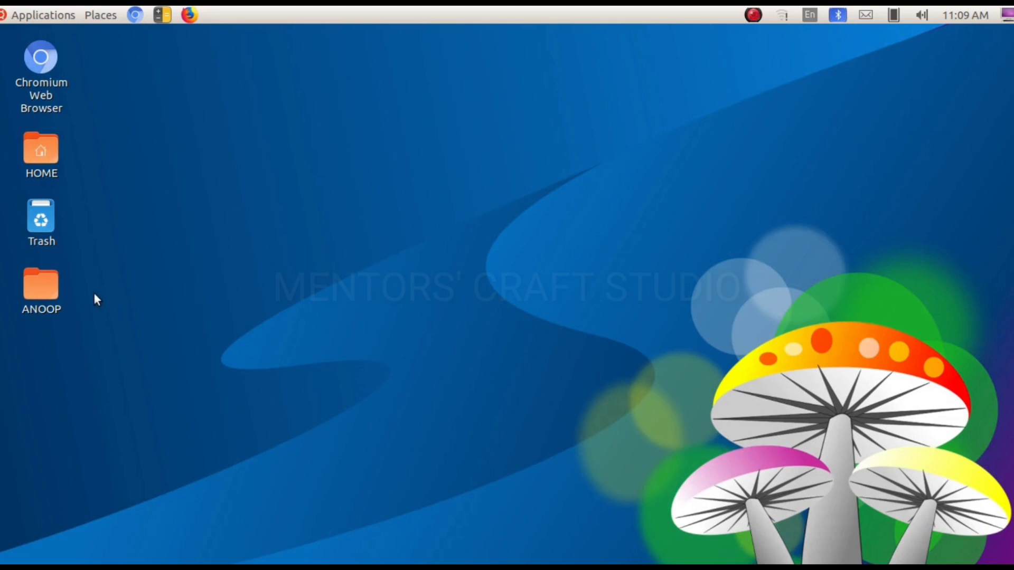
- Open the personal-name folder on the desktop and create a subfolder named MALAYALAM inside it
double_click(51, 293)
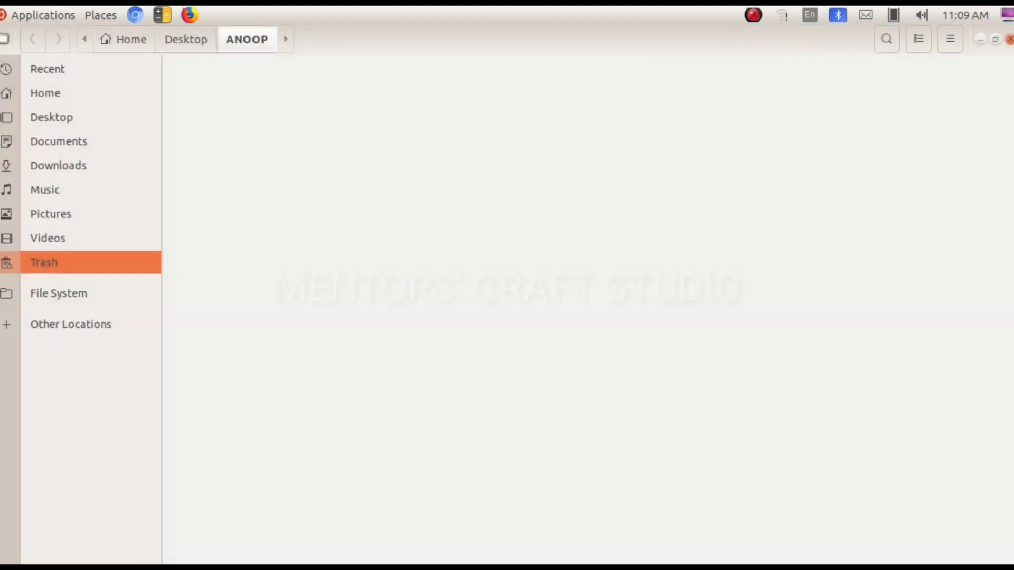
right_click(299, 192)
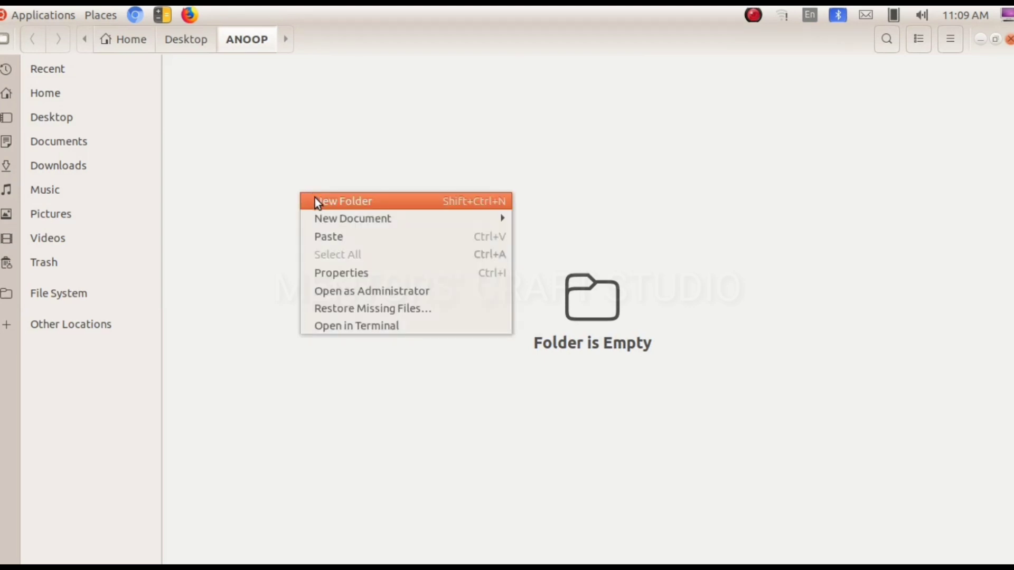
left_click(362, 202)
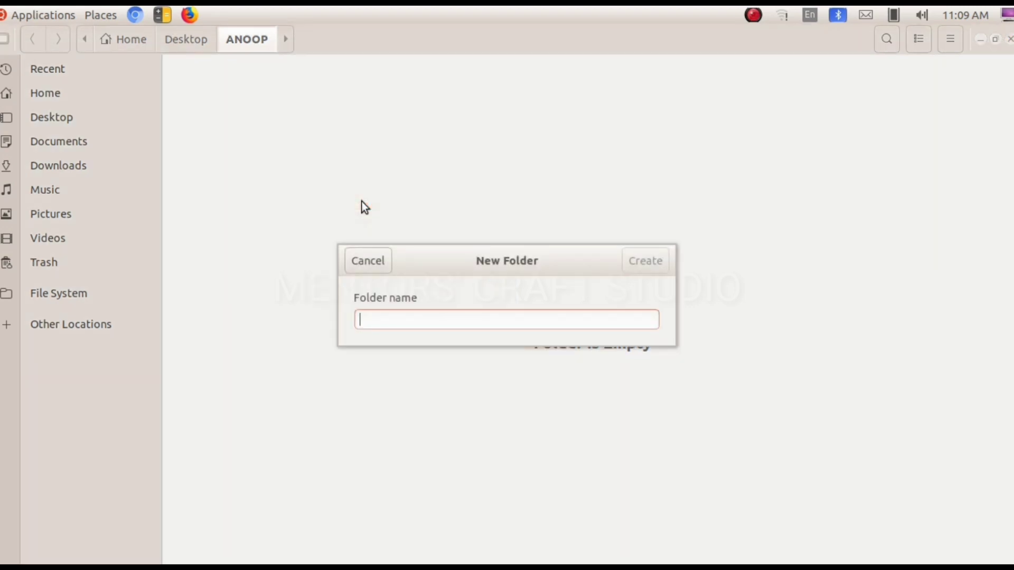
type("MA")
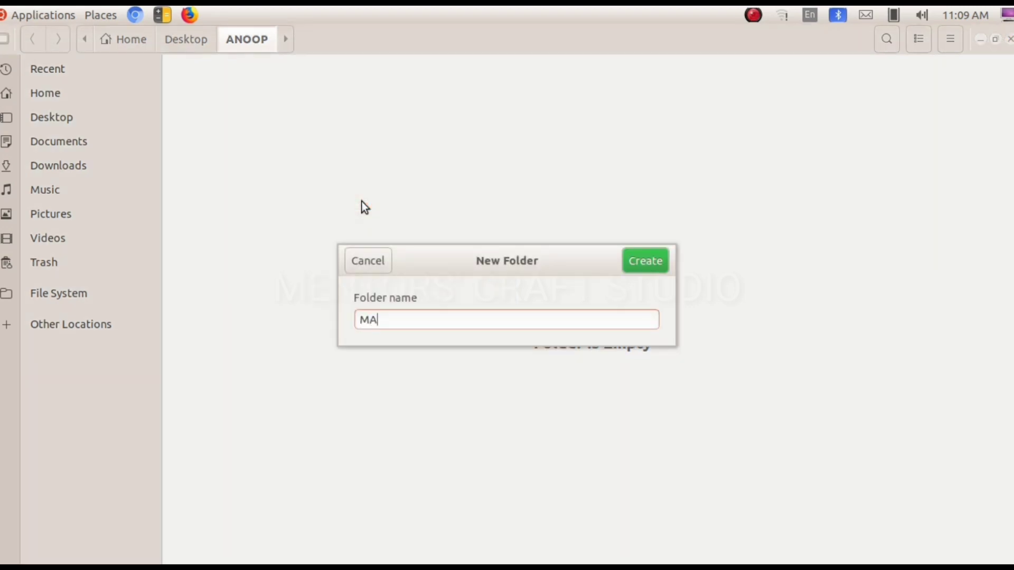
type("LAYALAM")
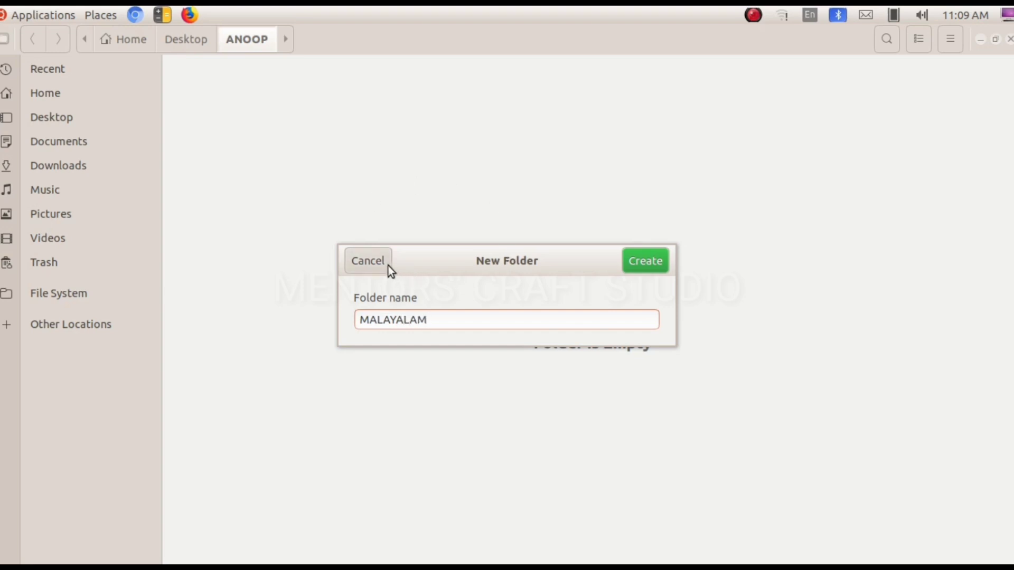
left_click(641, 264)
left_click(387, 227)
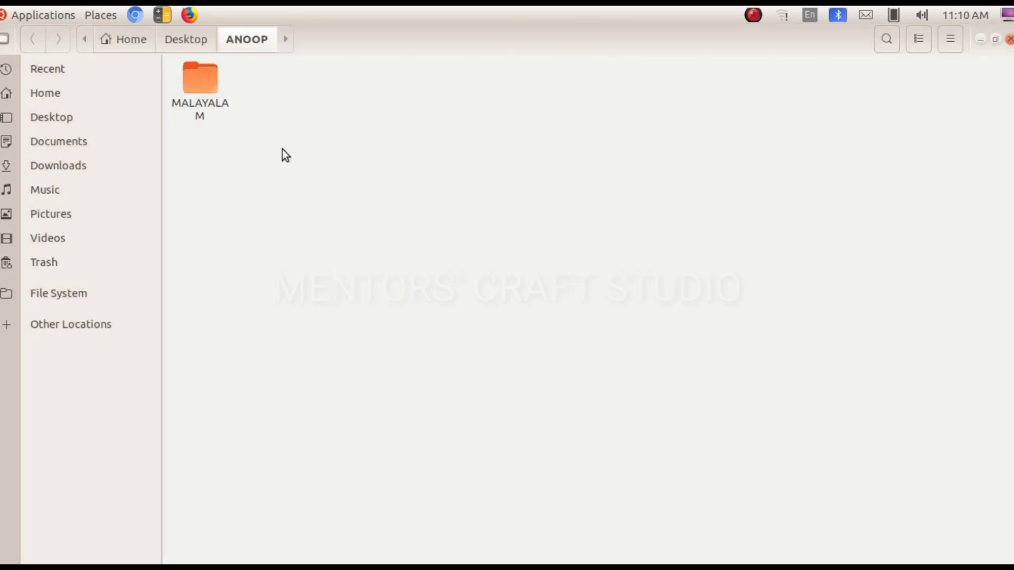
- Create a subfolder named ENGLISH beside the MALAYALAM folder
right_click(414, 180)
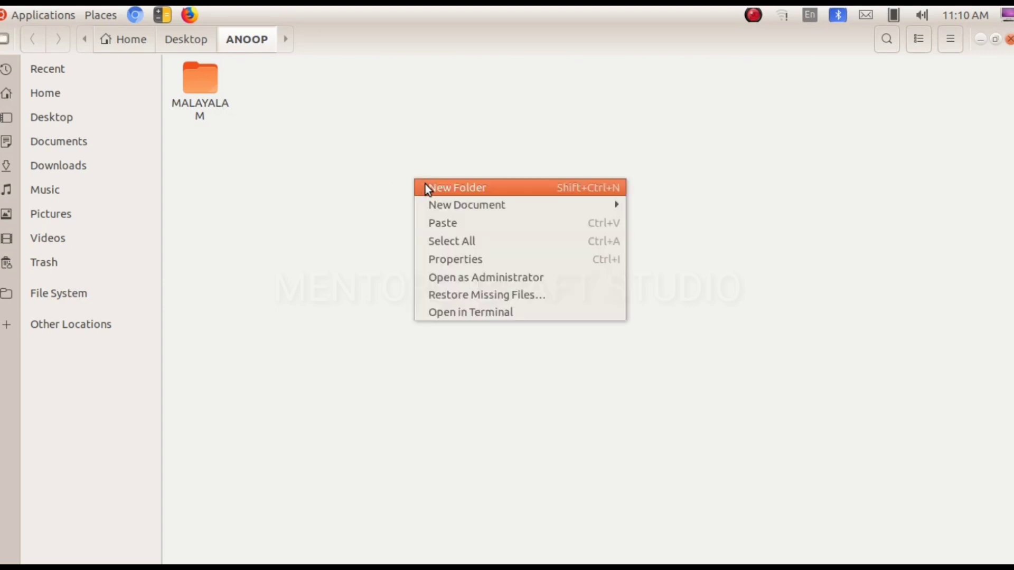
left_click(425, 186)
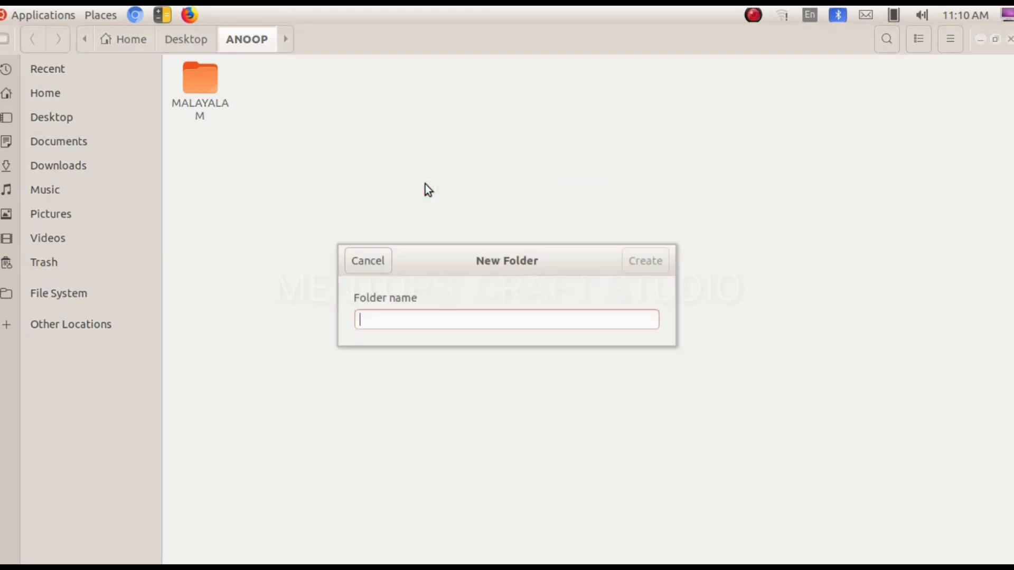
type("E")
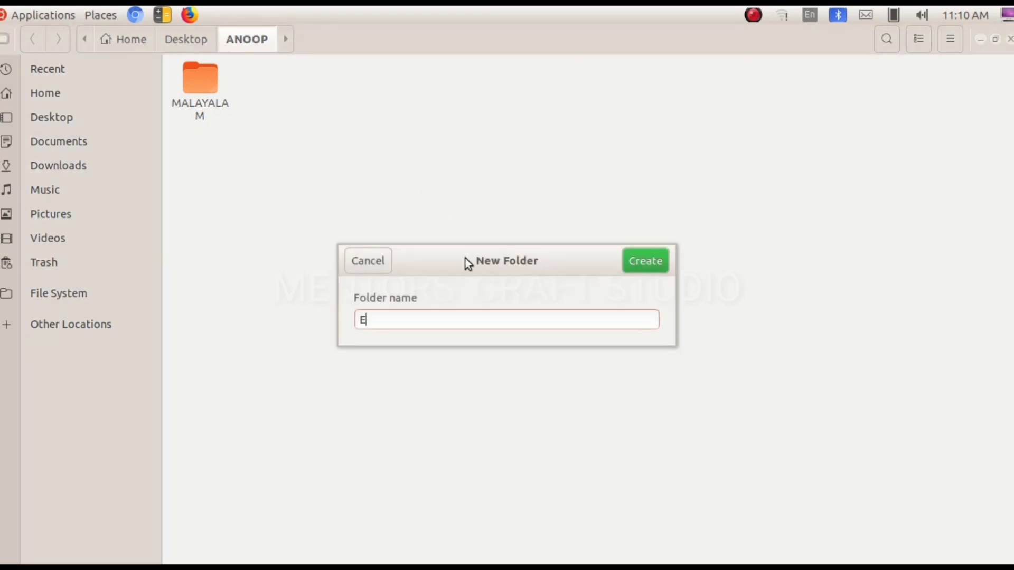
type("NGLISH")
left_click(639, 260)
left_click(444, 246)
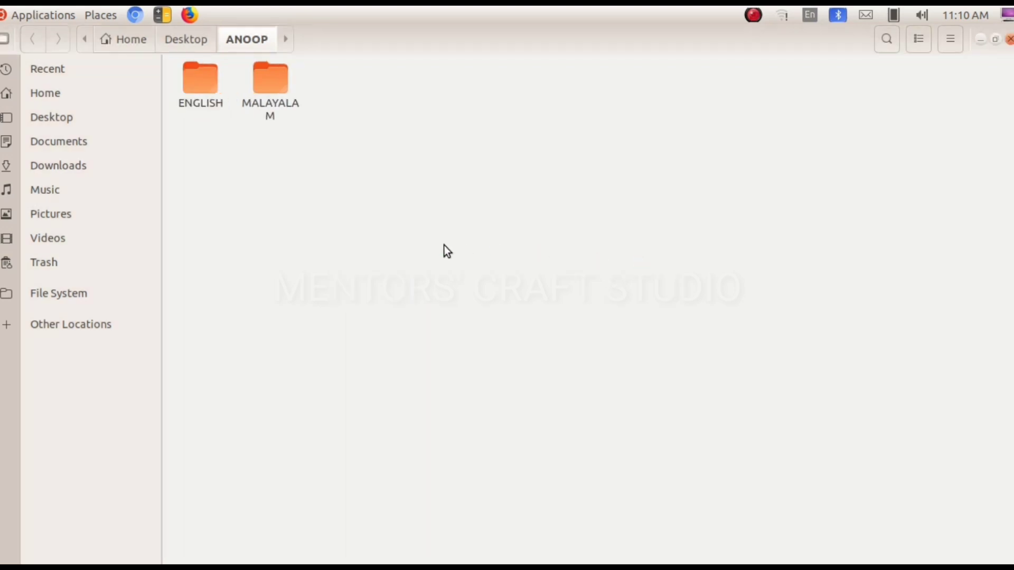
- Create a subfolder named MATHS beside the ENGLISH and MALAYALAM folders
right_click(389, 225)
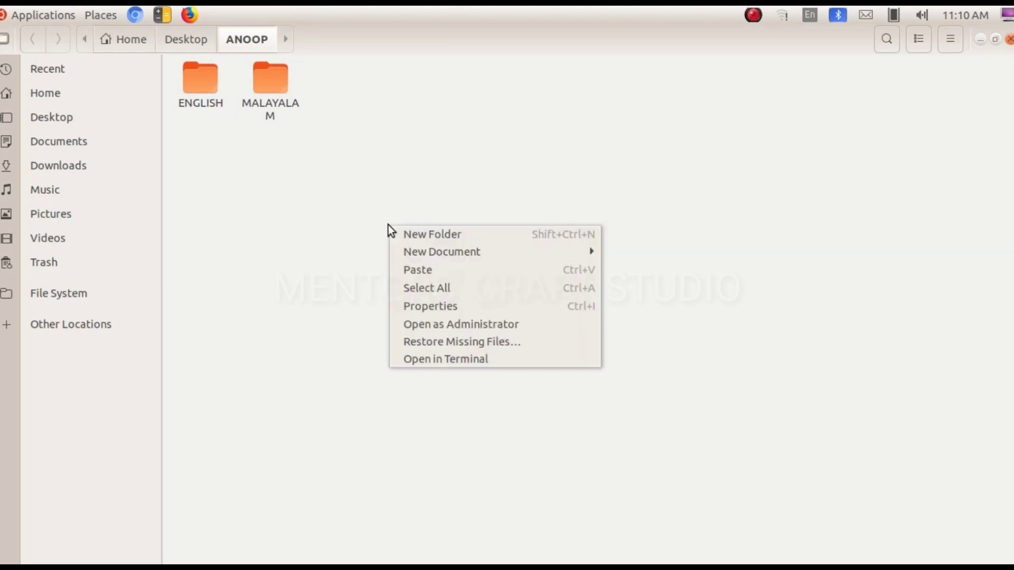
left_click(429, 236)
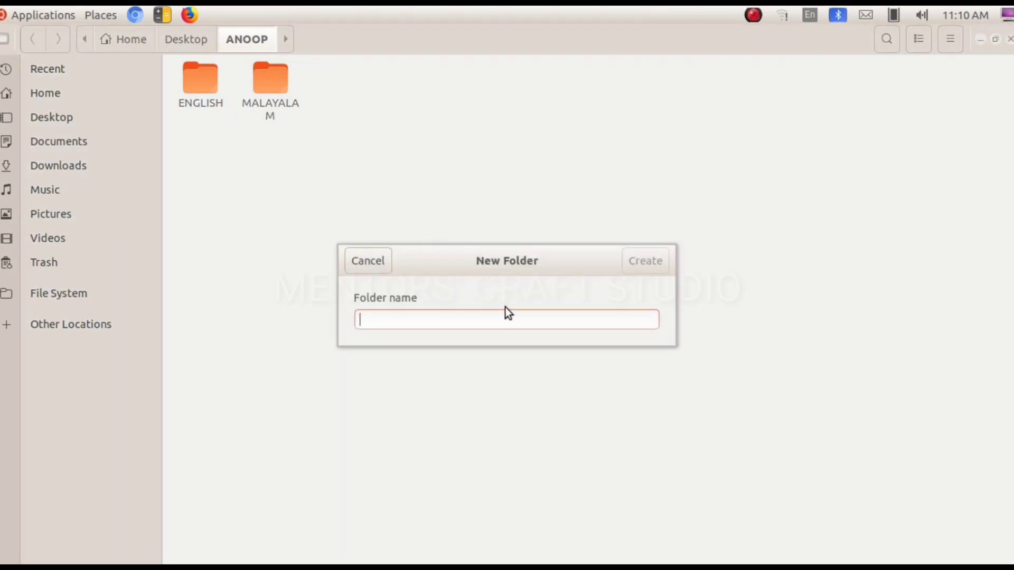
type("MAT")
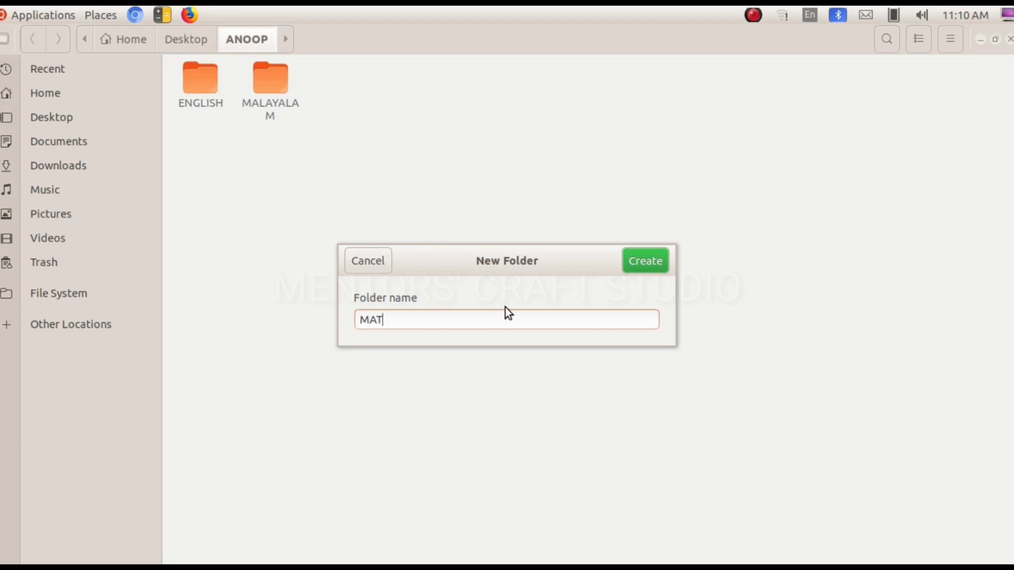
type("HS")
left_click(650, 271)
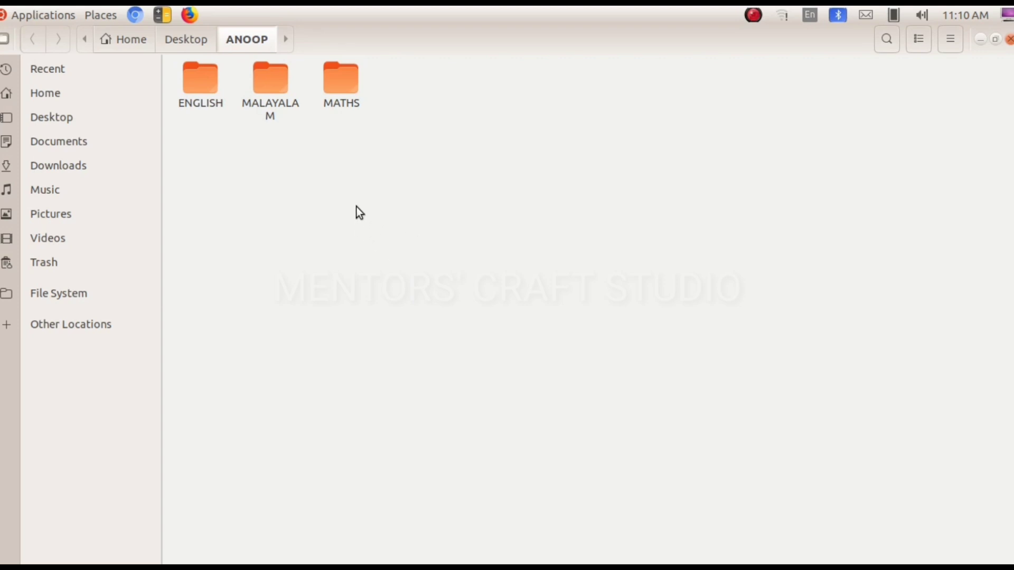
- Open the ENGLISH folder and create a subfolder named UNIT 1 inside it
double_click(206, 97)
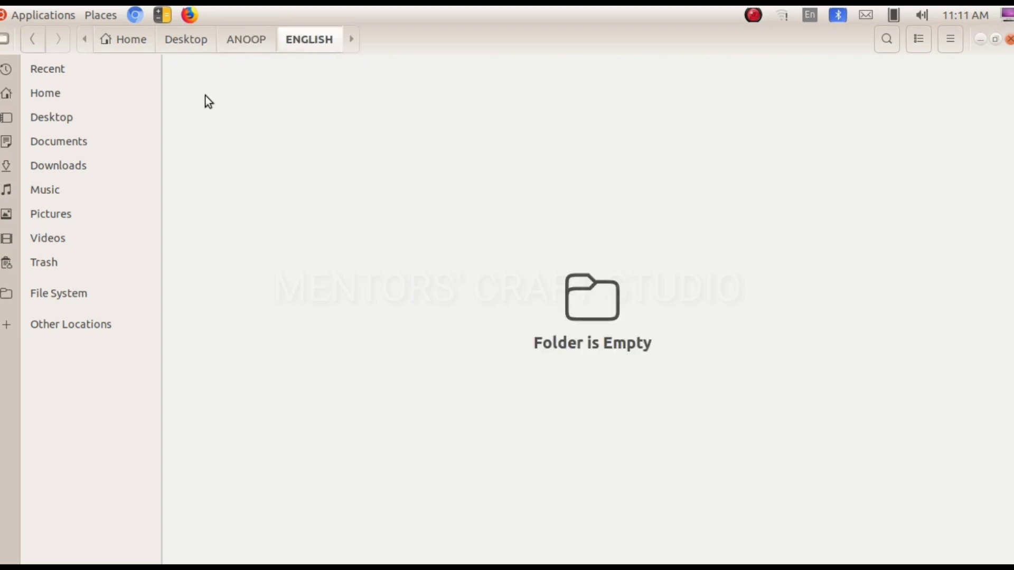
right_click(285, 192)
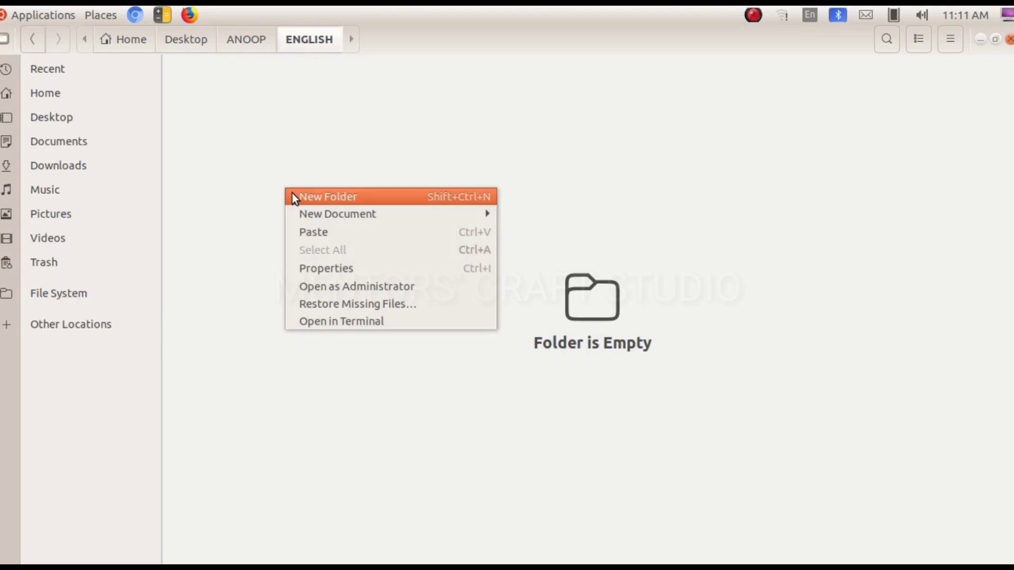
left_click(297, 196)
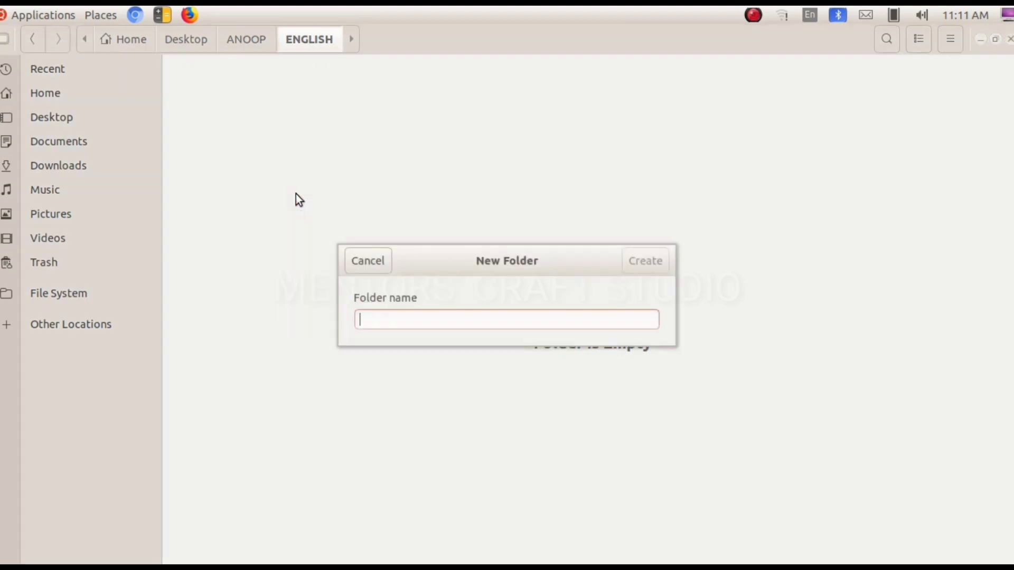
type("UNIT 1")
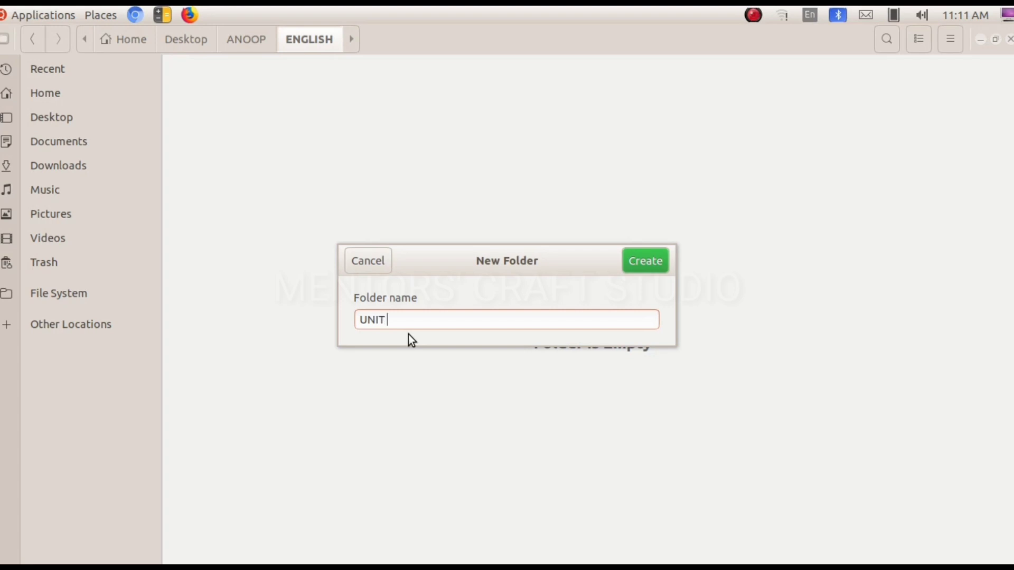
left_click(657, 269)
left_click(440, 207)
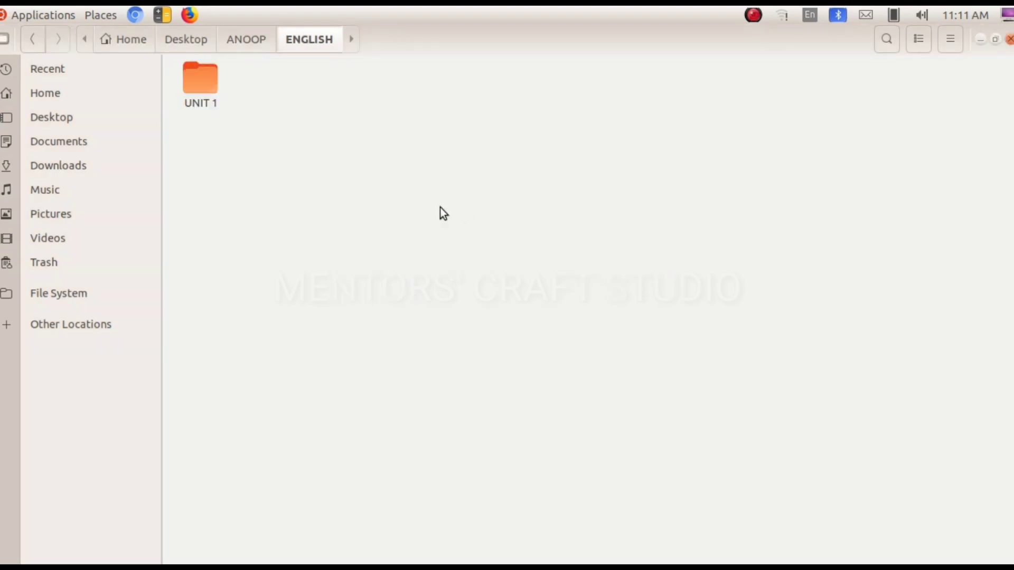
- Create a second subfolder named UNIT 2 inside the ENGLISH folder
right_click(440, 207)
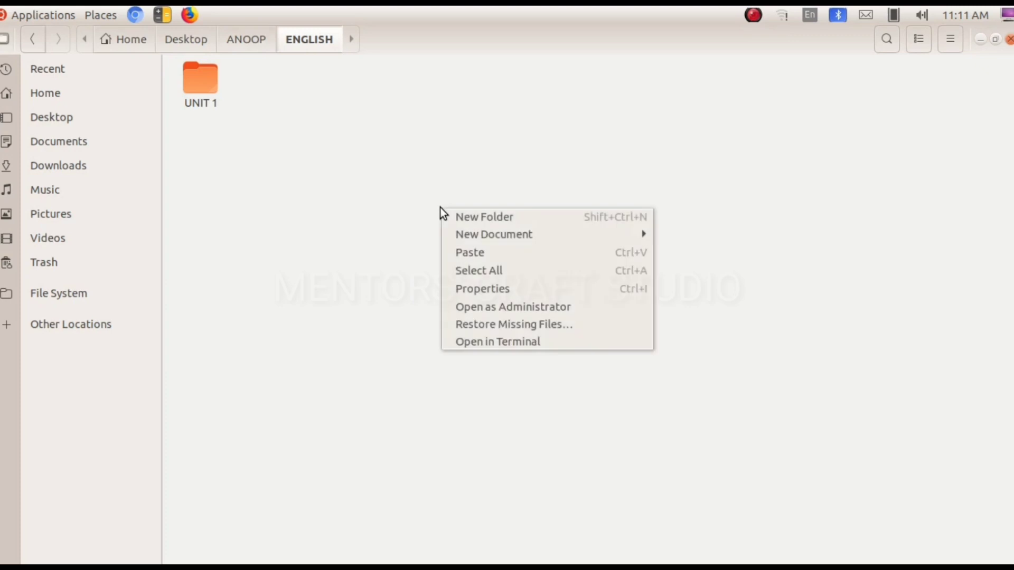
left_click(466, 218)
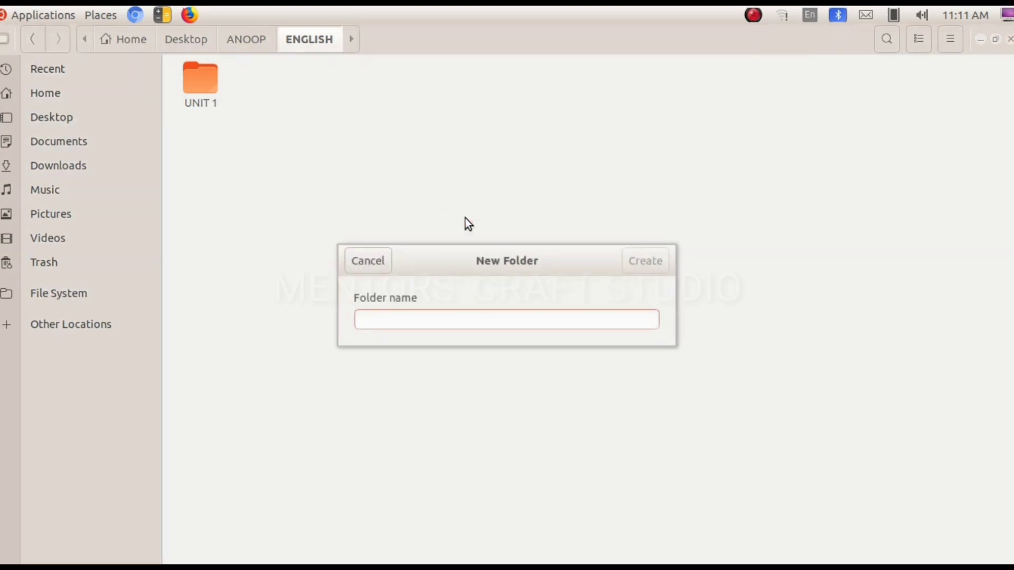
type("UNIT ")
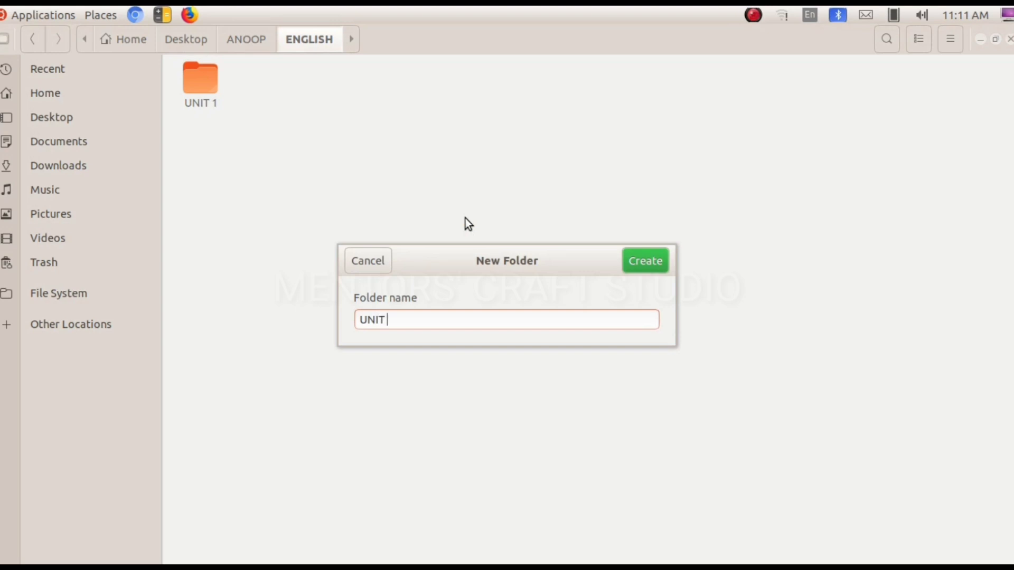
type("2")
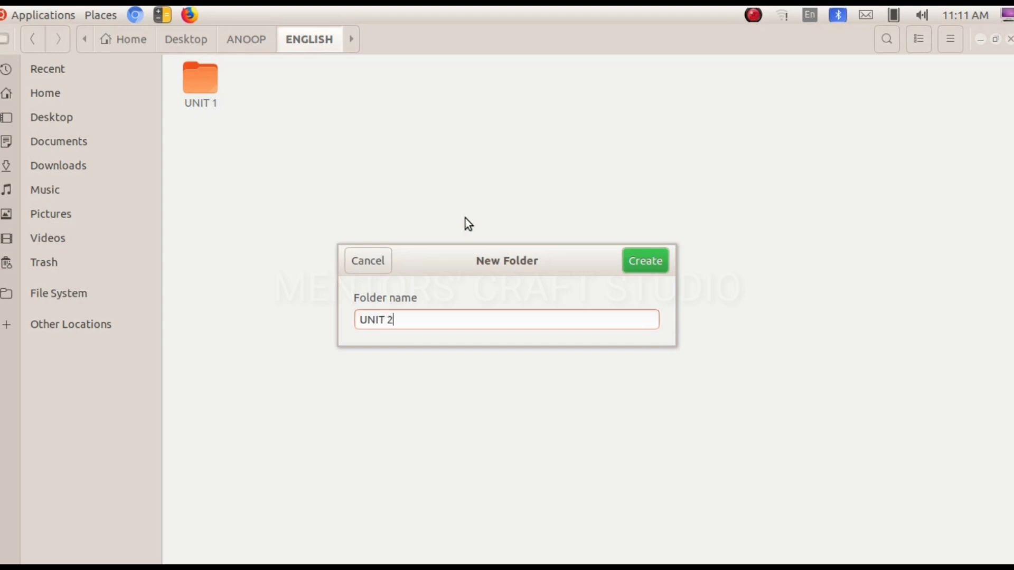
left_click(646, 260)
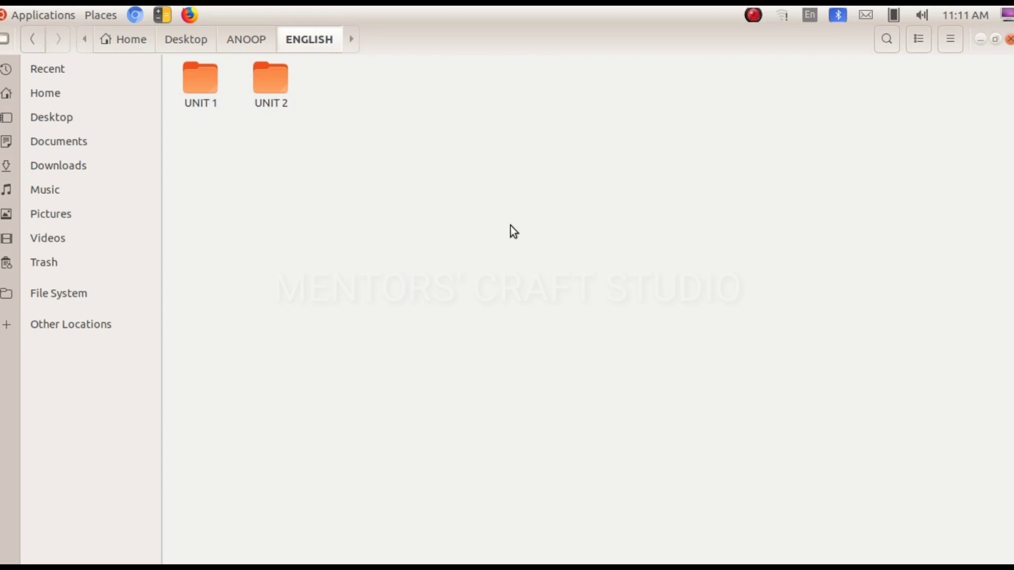
- Try to create another subfolder inside ENGLISH with the duplicate name UNIT 2, try the variant "UNIT 2.", and cancel the creation
right_click(427, 191)
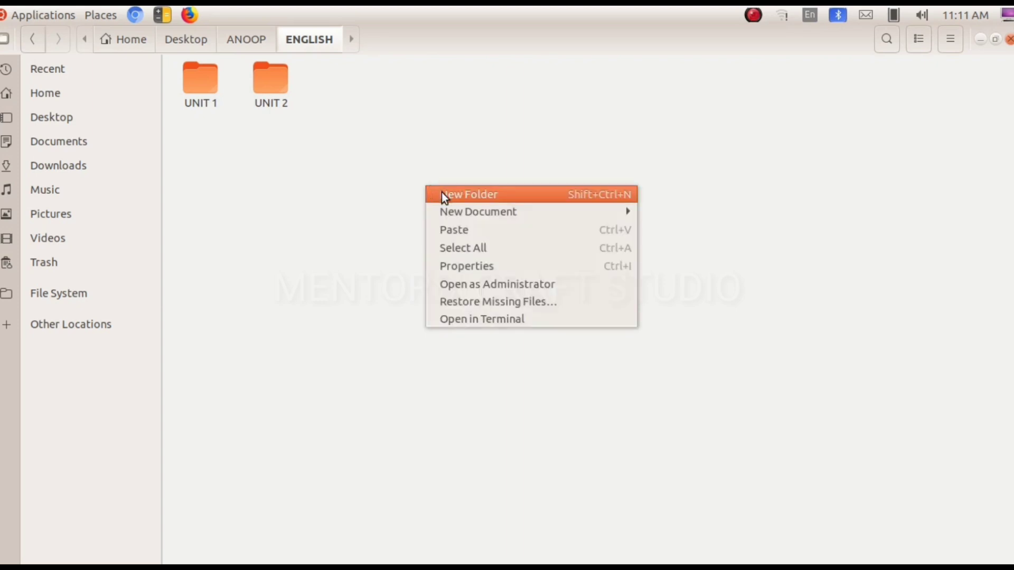
left_click(444, 197)
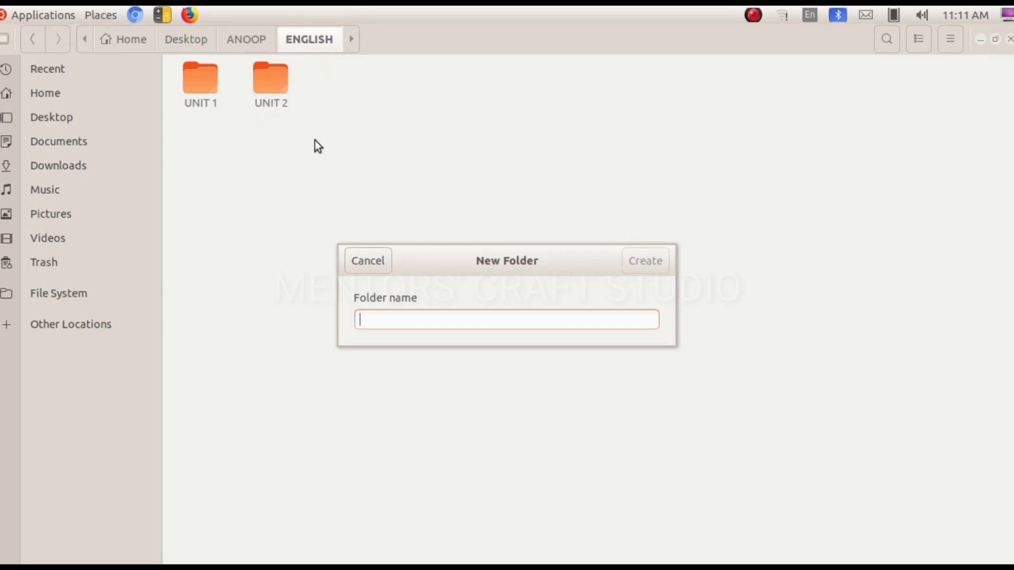
type("UN")
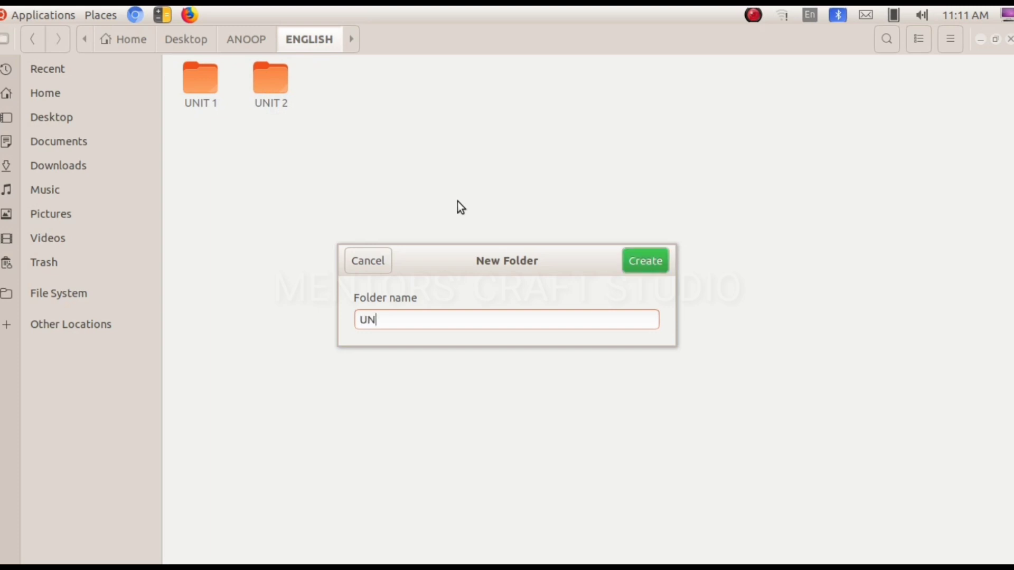
type("IT 2")
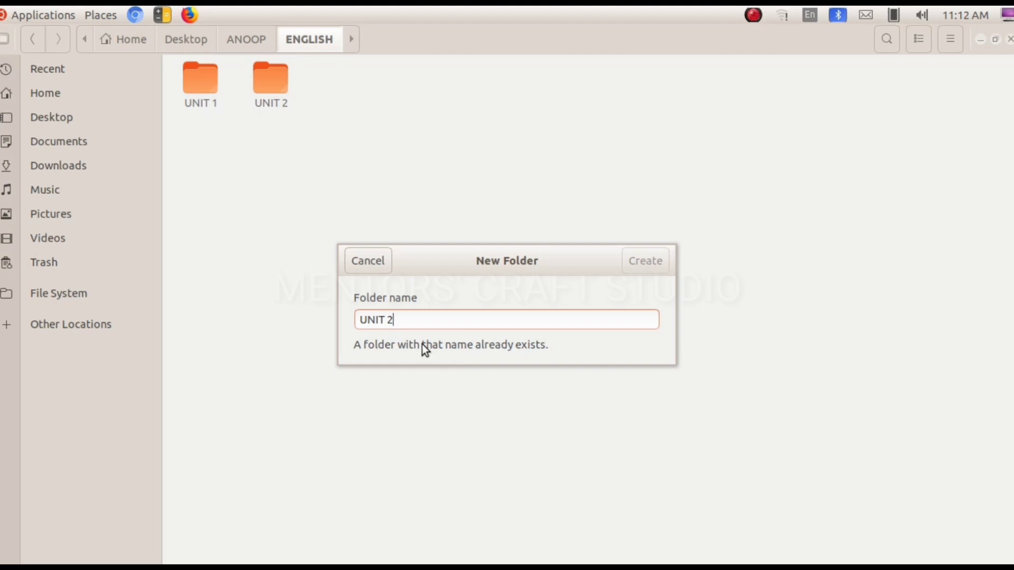
type(".")
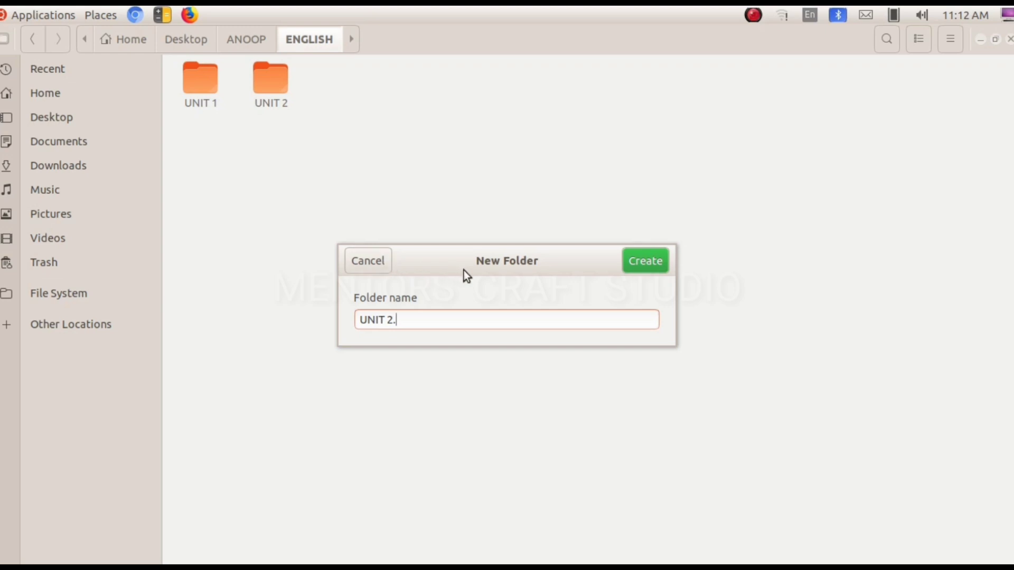
left_click(382, 264)
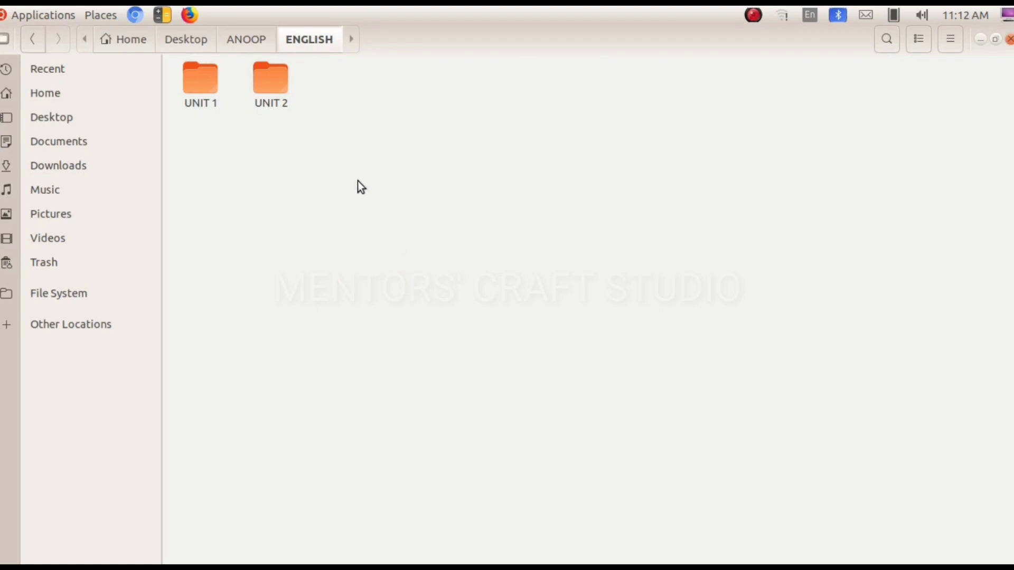
- Move the UNIT 2 subfolder from the ENGLISH folder to the trash
left_click(279, 103)
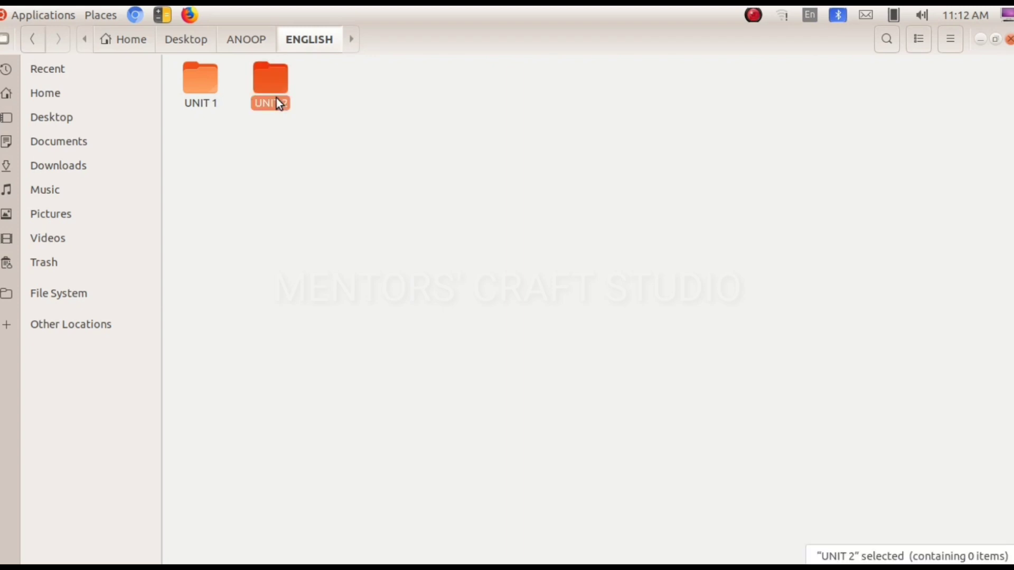
right_click(277, 100)
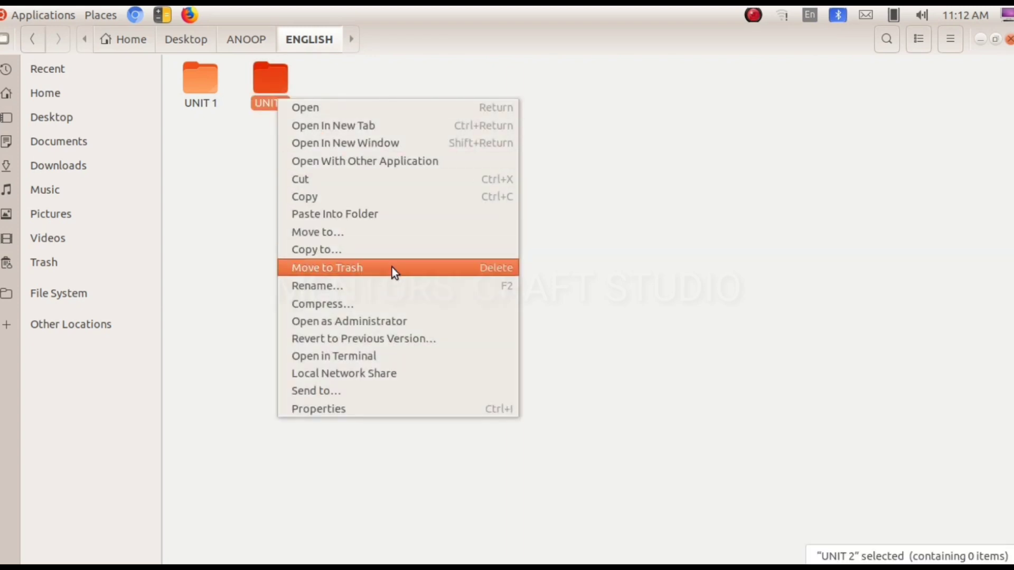
left_click(437, 276)
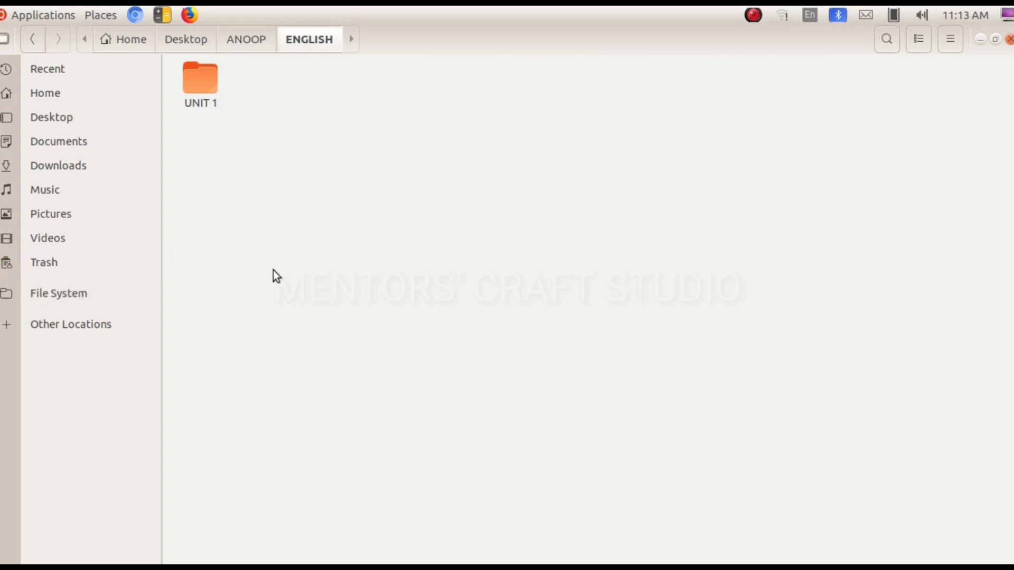
- Permanently delete the UNIT 1 subfolder from the ENGLISH folder, bypassing the trash
left_click(203, 96)
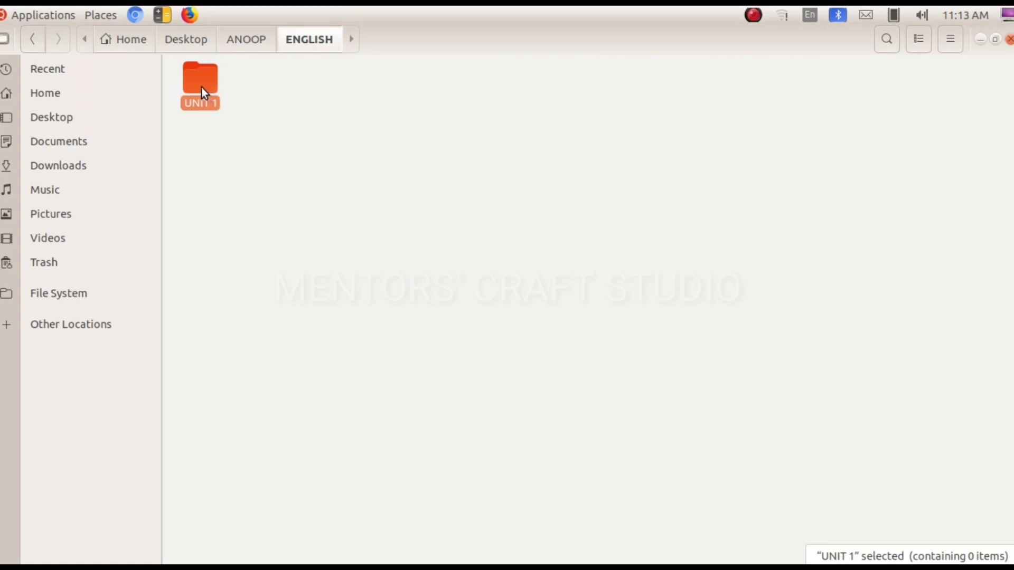
key("shift+Delete")
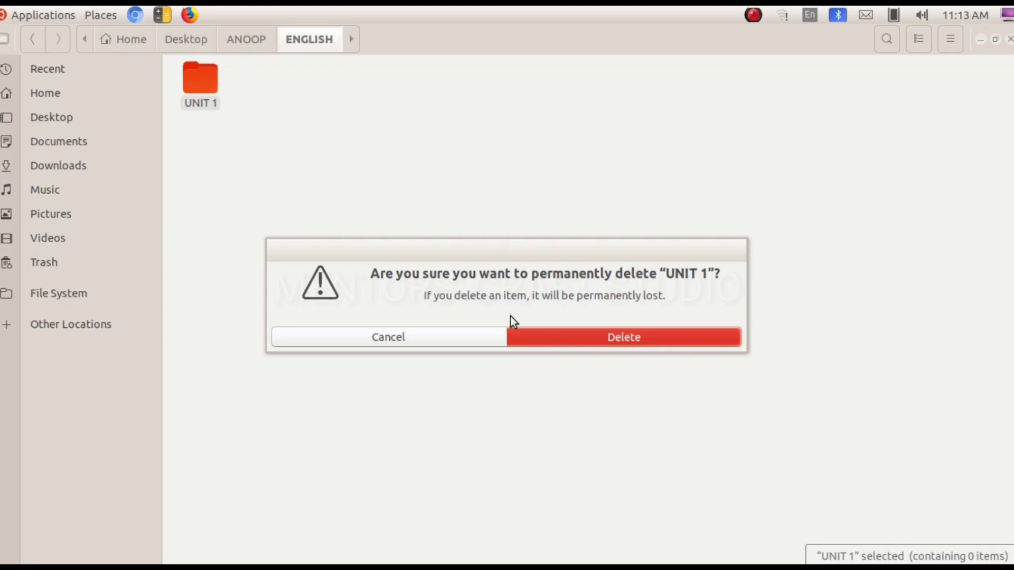
left_click(536, 338)
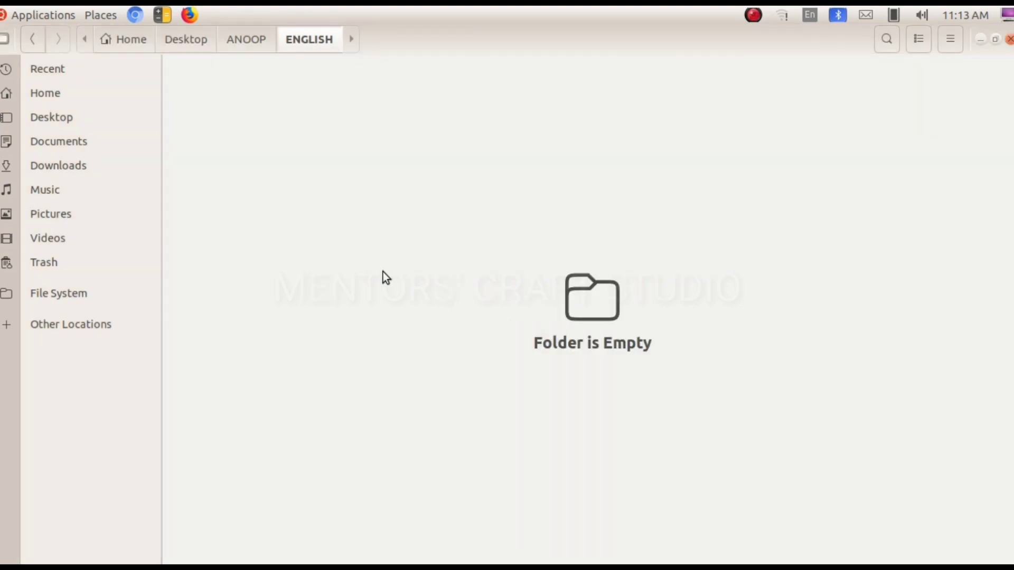
- Create a new subfolder named UNIT 1 inside the empty ENGLISH folder and clear the selection
left_click(153, 252)
right_click(351, 152)
left_click(383, 163)
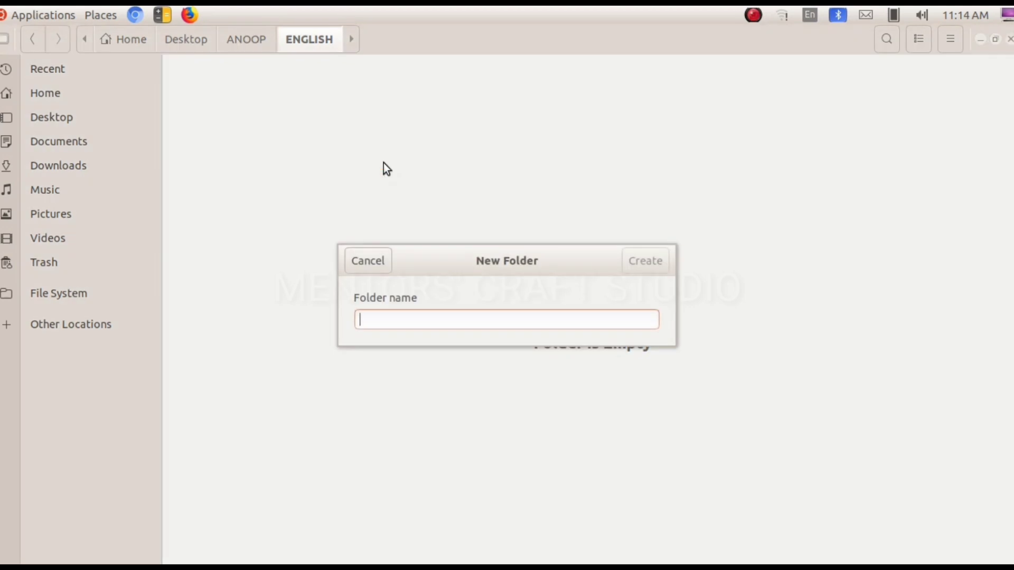
type("UN")
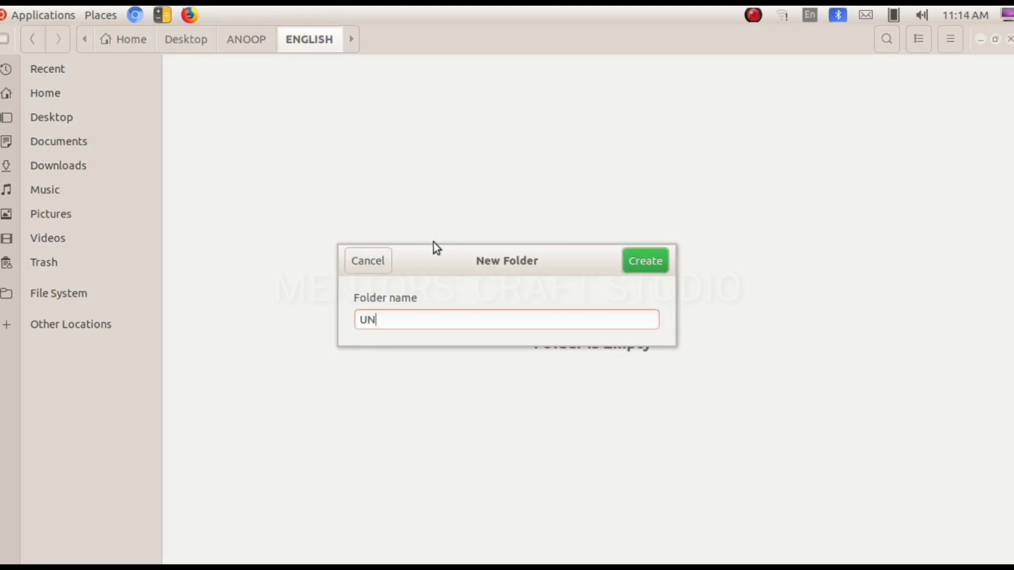
type("IT 1")
left_click(656, 262)
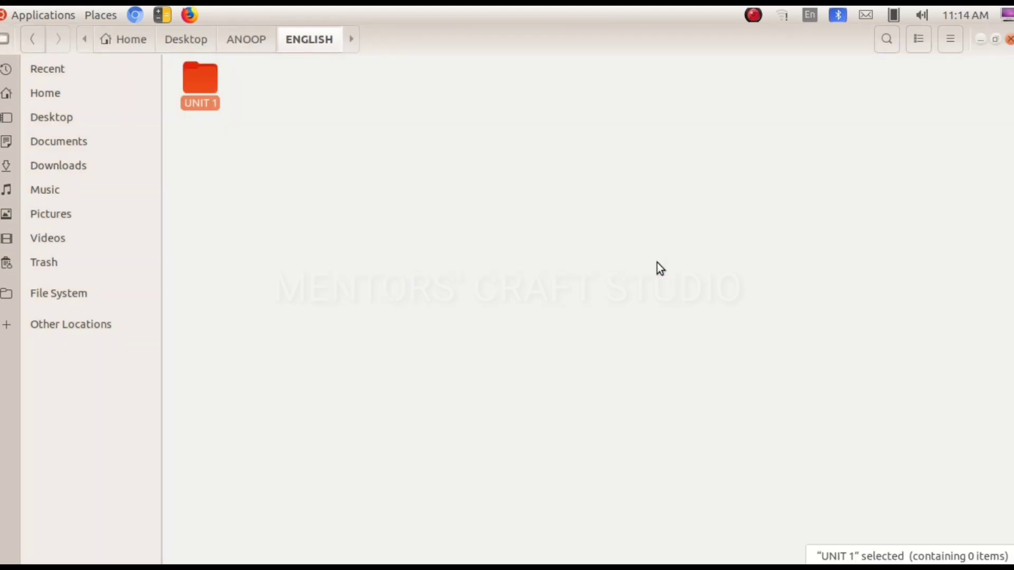
left_click(657, 262)
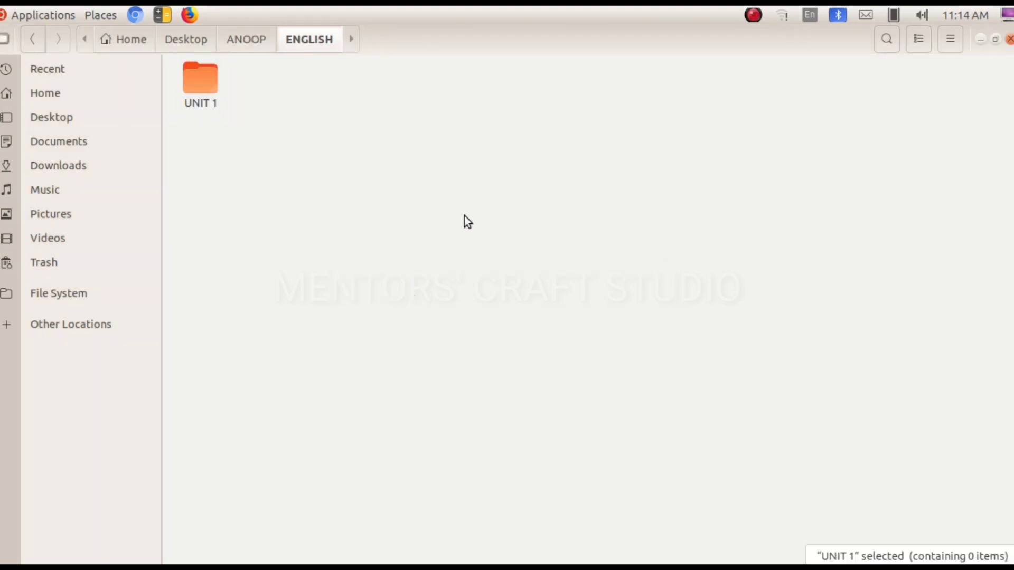
- Rename the UNIT 1 subfolder inside the ENGLISH folder as MALAYALAM
right_click(201, 91)
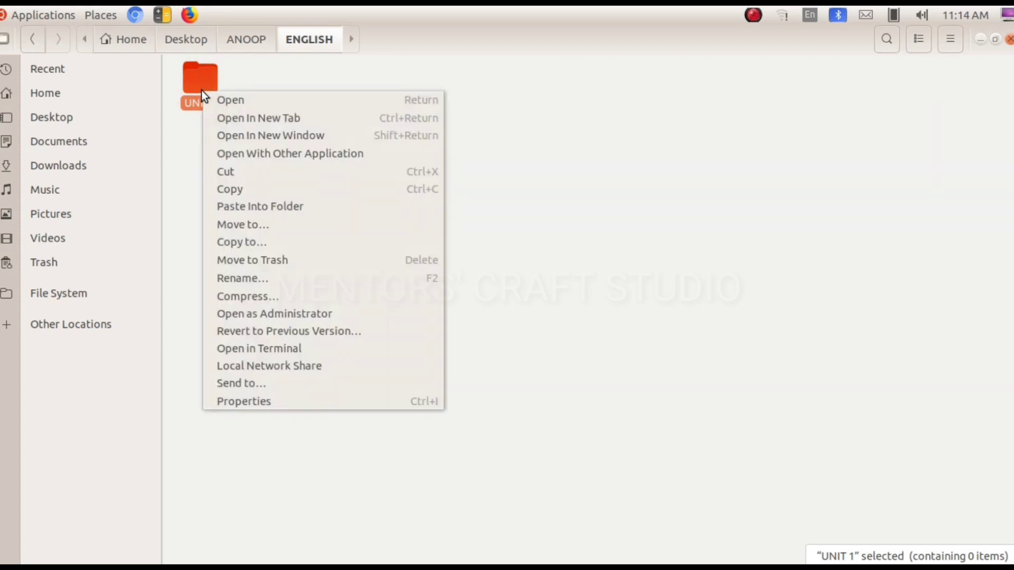
left_click(284, 281)
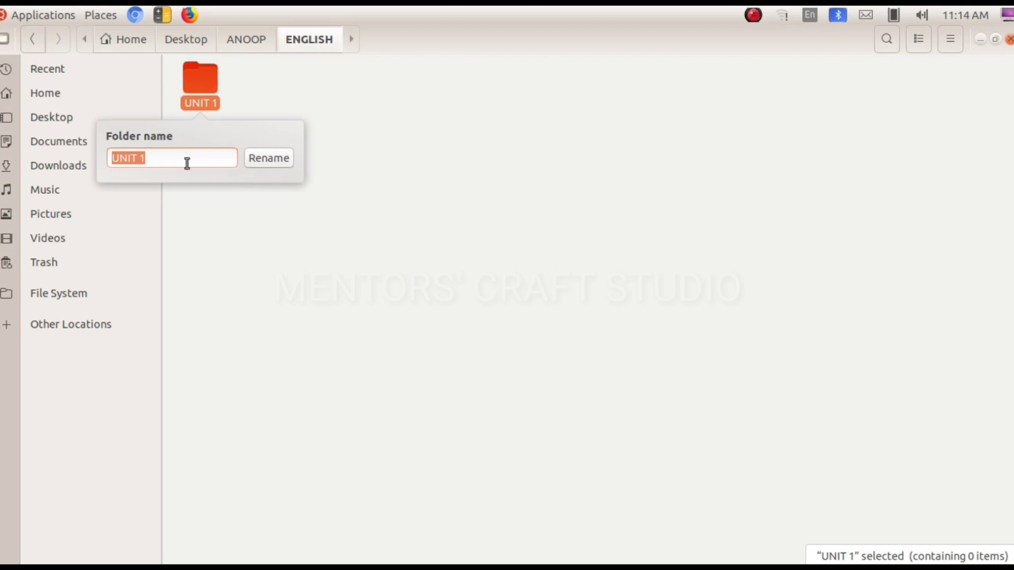
type("MALAY")
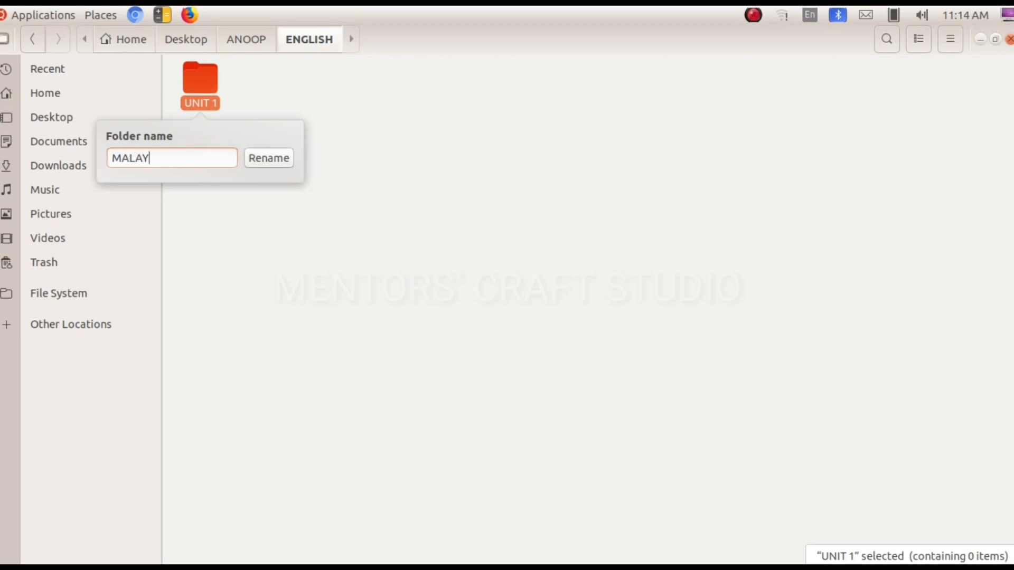
type("ALAM")
left_click(269, 159)
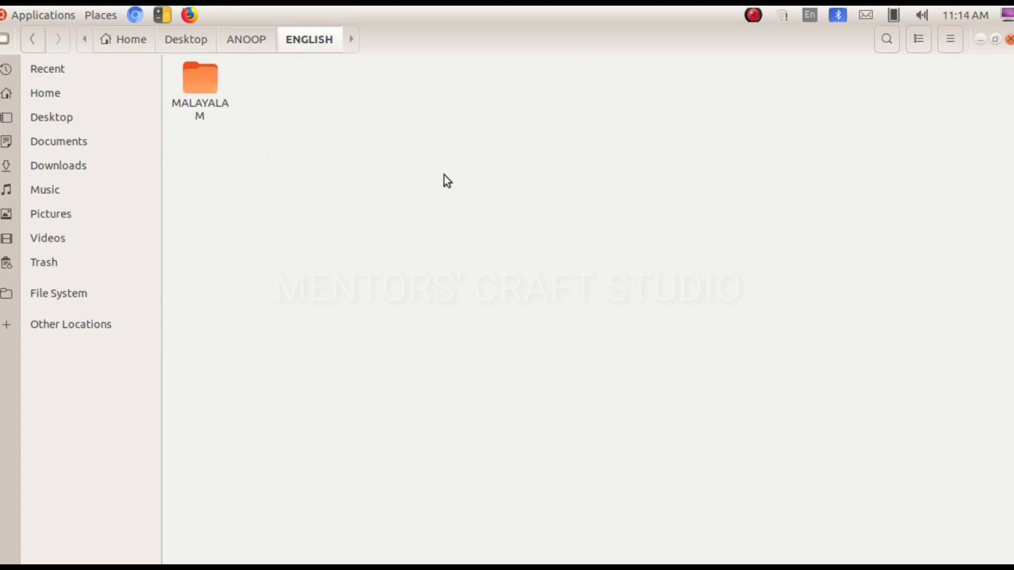
- Close the file manager window and select the personal folder on the desktop
key("ctrl+w")
left_click(55, 291)
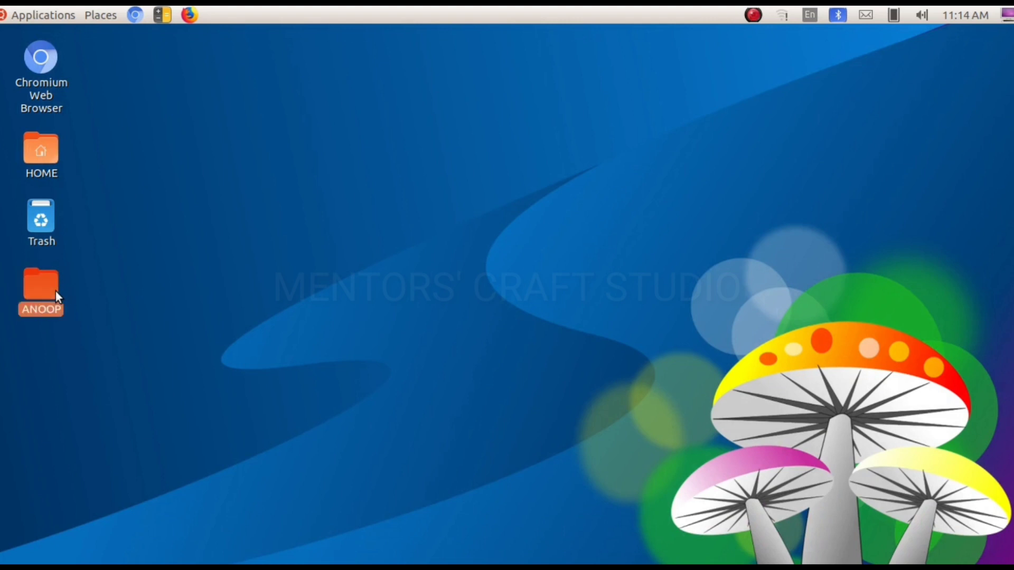